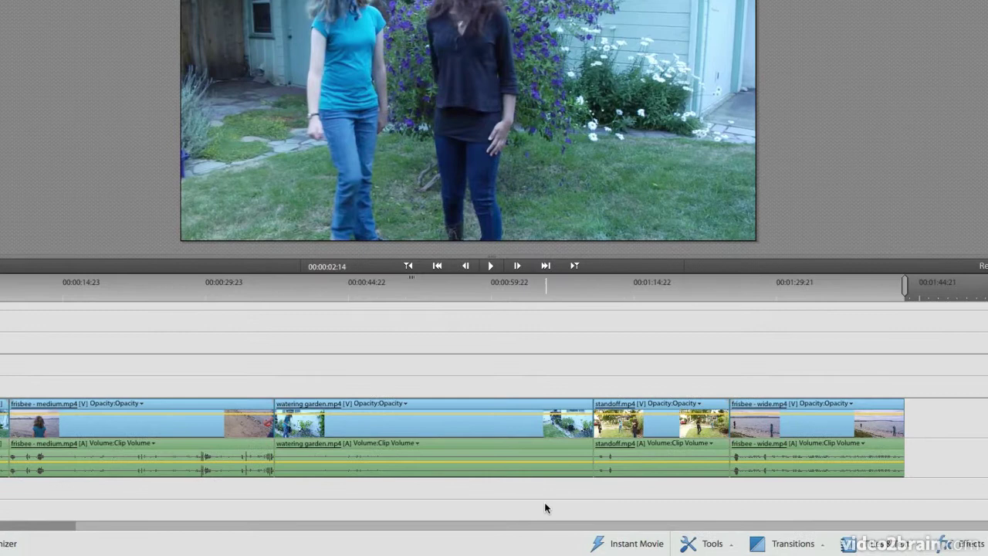
Open the Instant Movie theme chooser and look through the available movie themes.
click(632, 544)
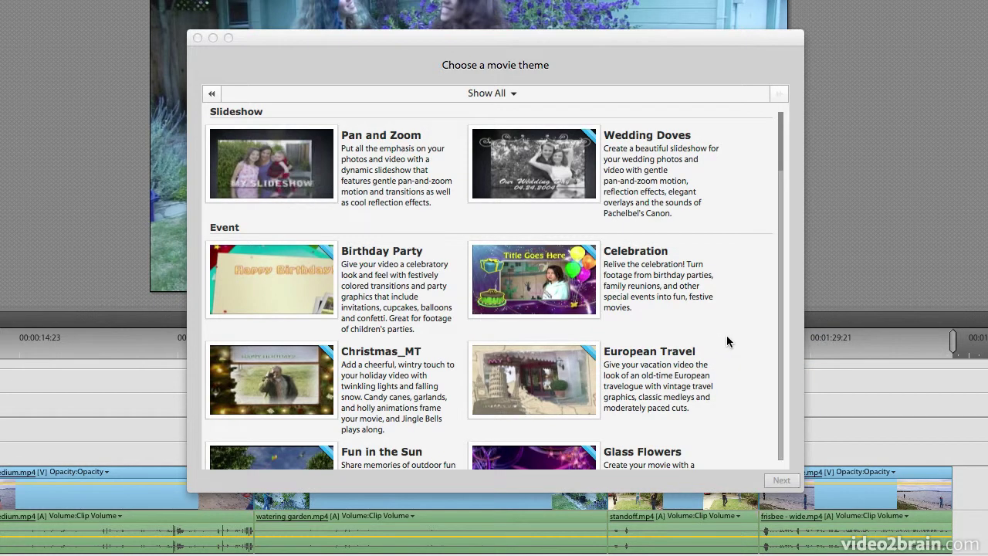
scroll(727, 341, down, 1)
scroll(728, 341, down, 3)
scroll(727, 342, down, 5)
scroll(728, 333, down, 2)
scroll(727, 332, down, 1)
scroll(727, 337, down, 1)
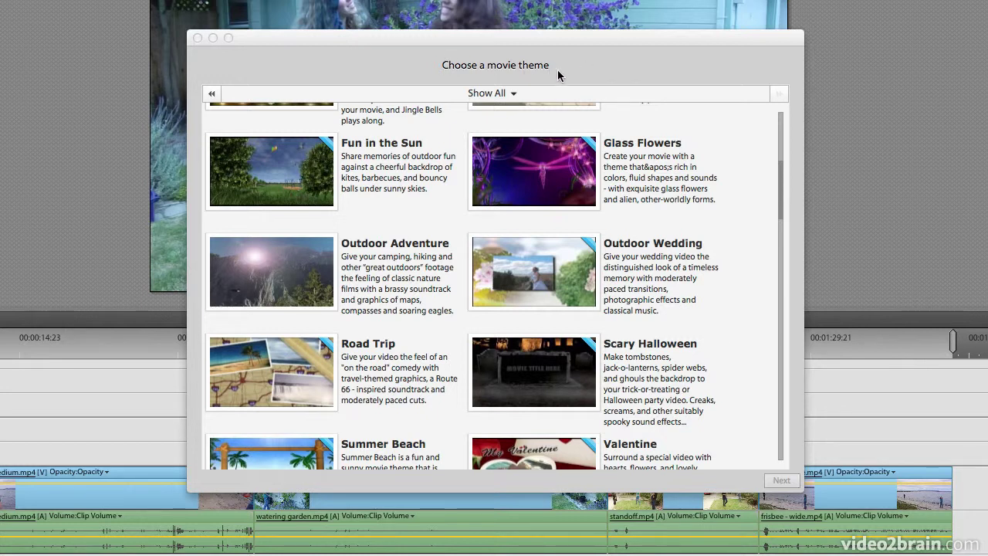
mouse_move(270, 371)
mouse_move(706, 348)
scroll(751, 419, down, 3)
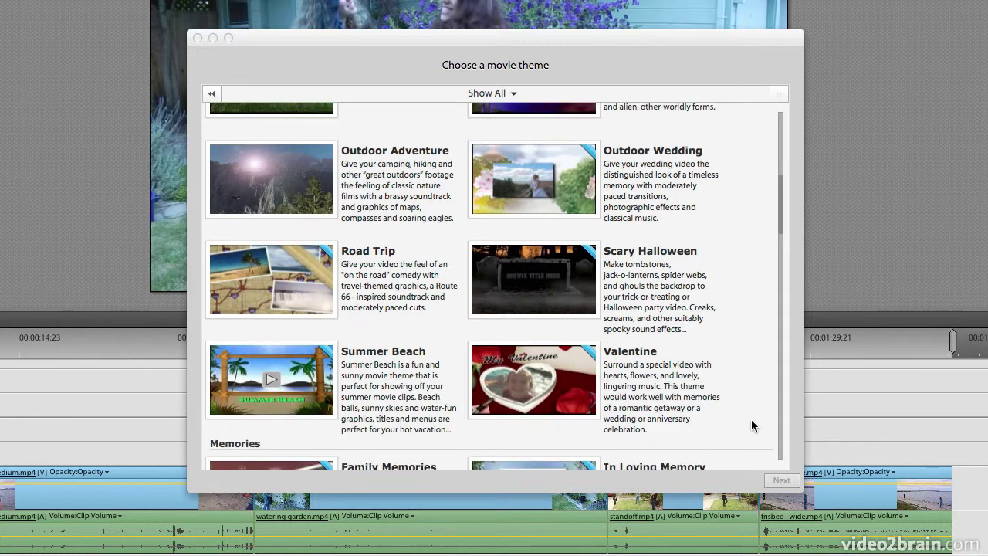
scroll(752, 418, down, 2)
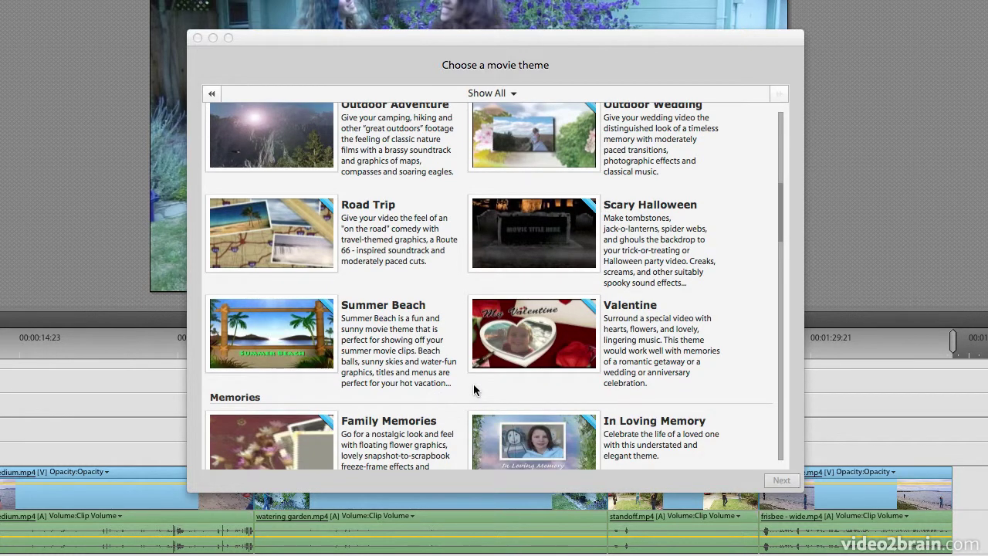
mouse_move(534, 233)
scroll(679, 269, down, 1)
scroll(685, 266, down, 10)
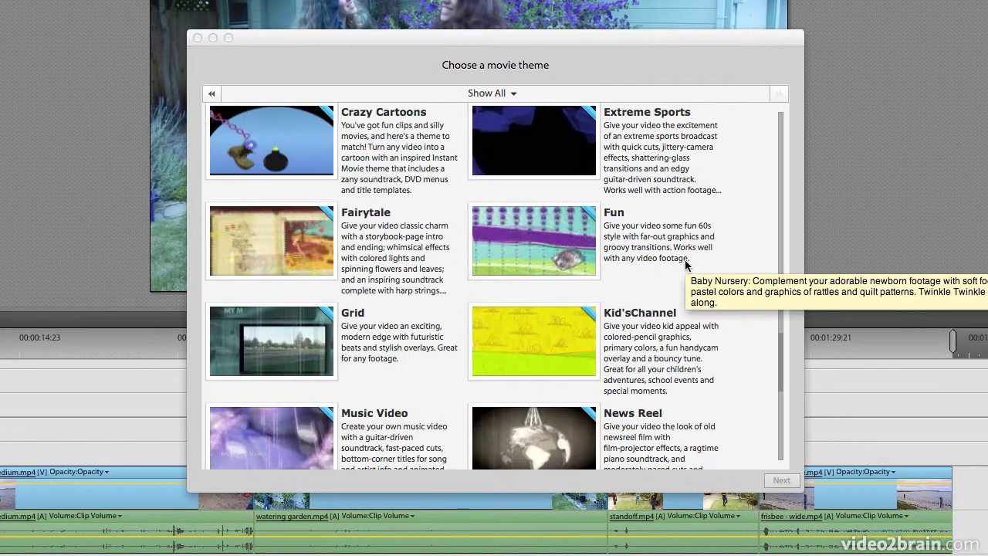
scroll(684, 266, up, 1)
scroll(684, 266, up, 10)
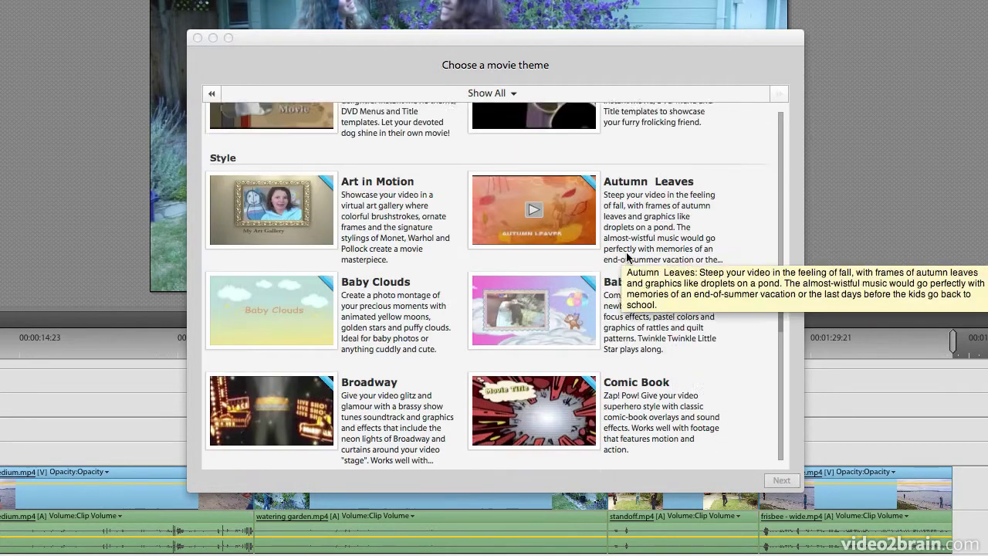
mouse_move(272, 303)
scroll(489, 258, up, 12)
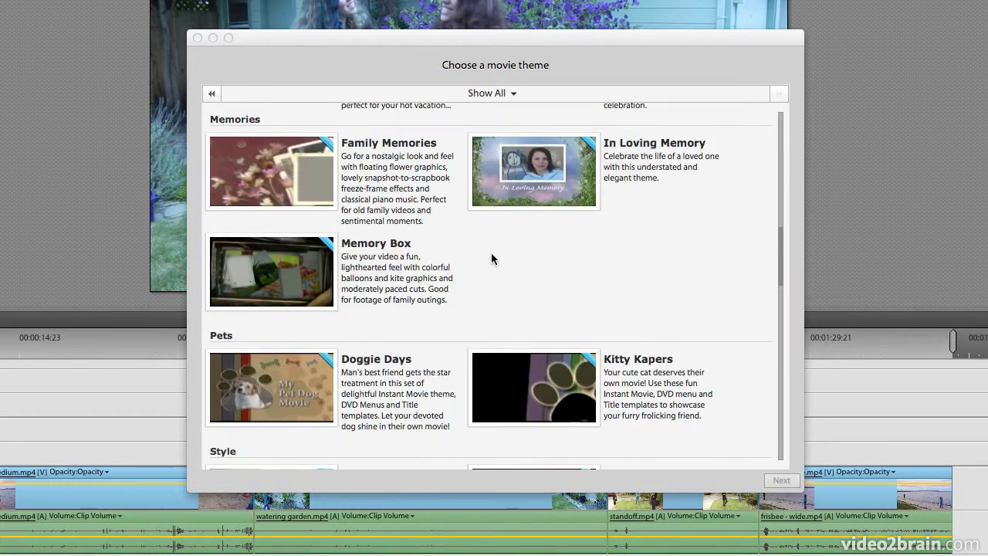
scroll(417, 232, up, 2)
scroll(640, 256, down, 10)
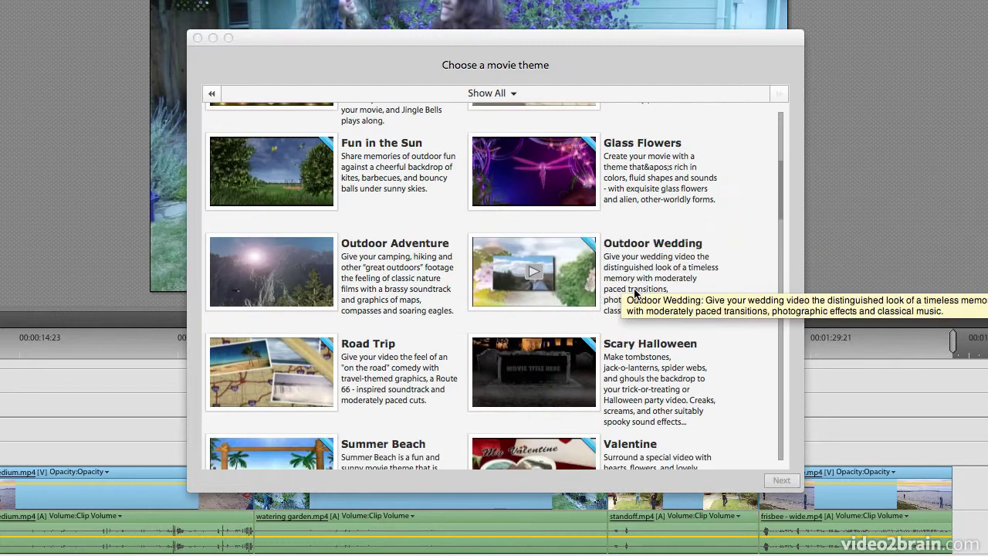
scroll(639, 294, down, 10)
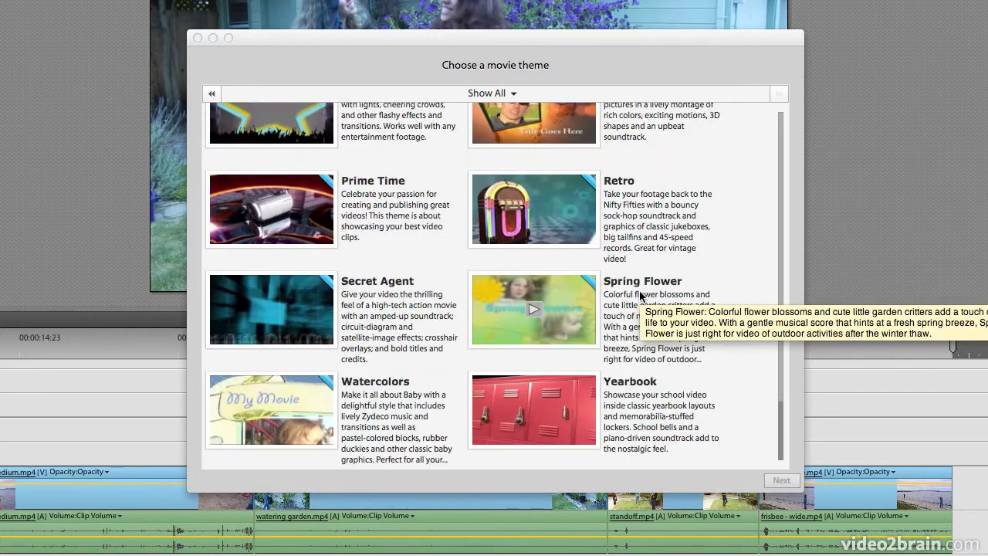
Choose the Yearbook theme and continue to its personalization settings.
mouse_move(597, 389)
click(627, 389)
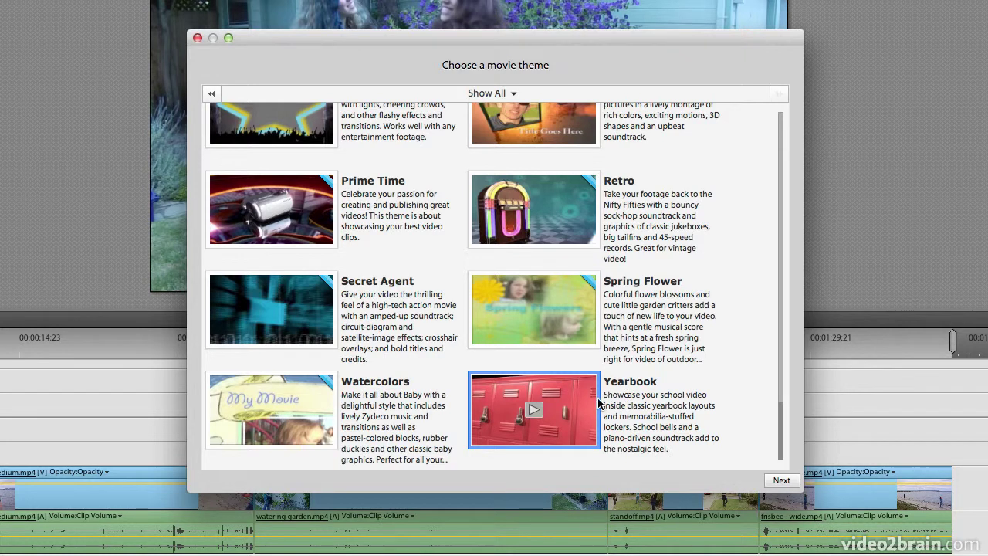
click(782, 481)
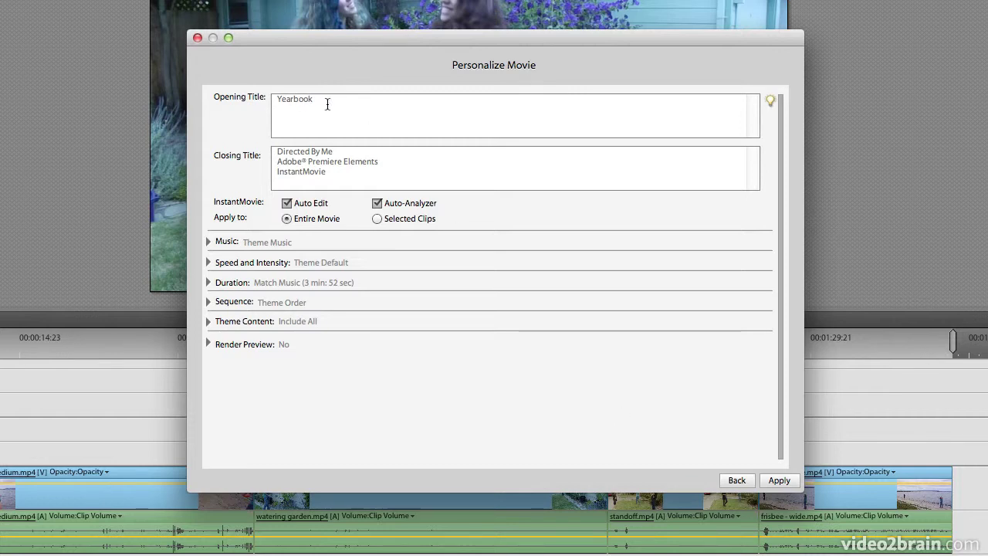
Replace the opening title with "Back to School :-(".
drag(328, 101, 231, 99)
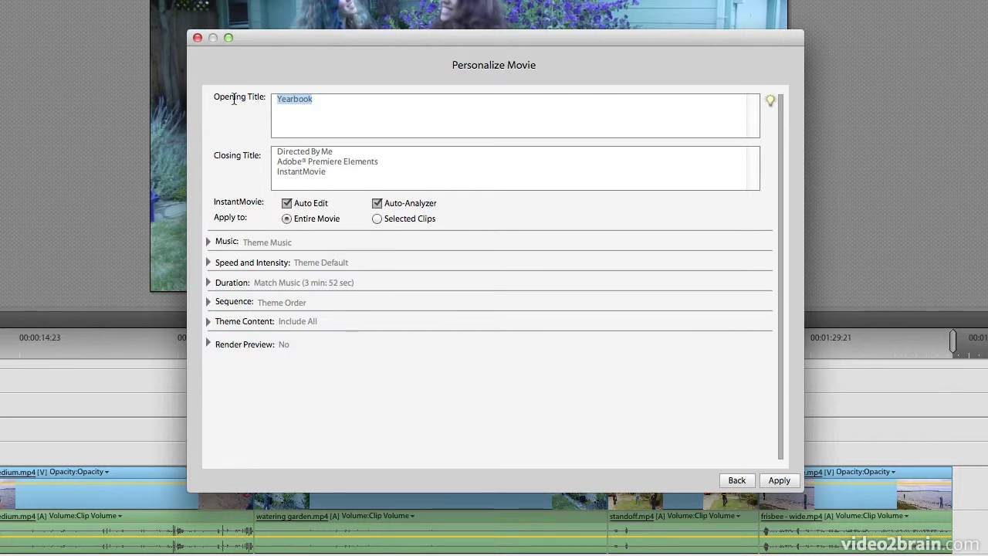
text(Back to School )
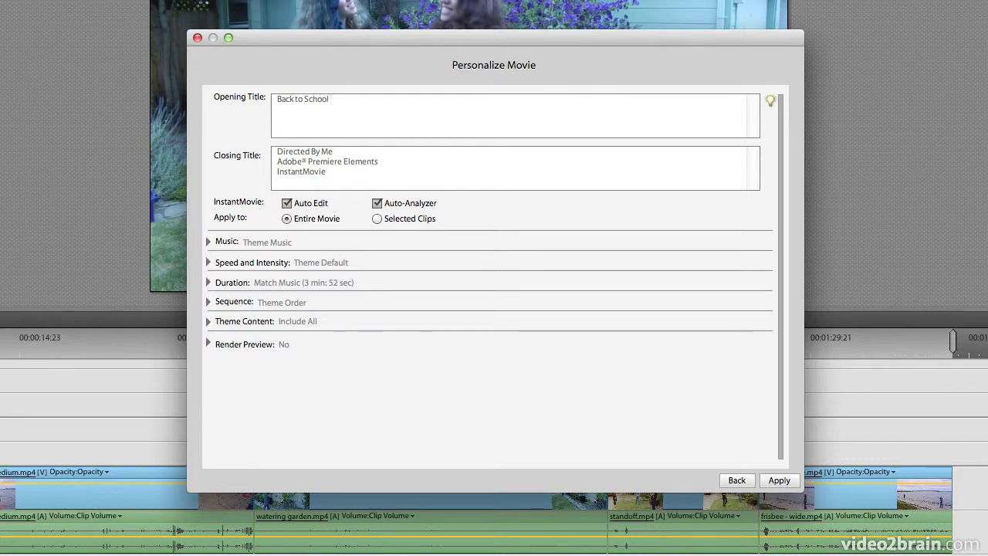
text(:-()
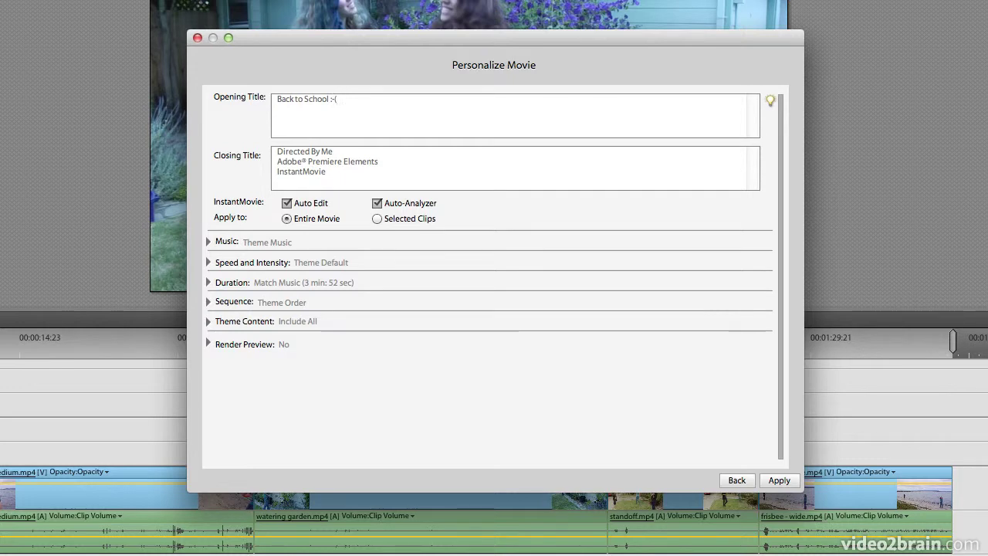
Replace the closing title with "Thank you for everyone that participated!" and, below a blank line, "Copyright 2012 by" plus the author's full name.
key(Tab)
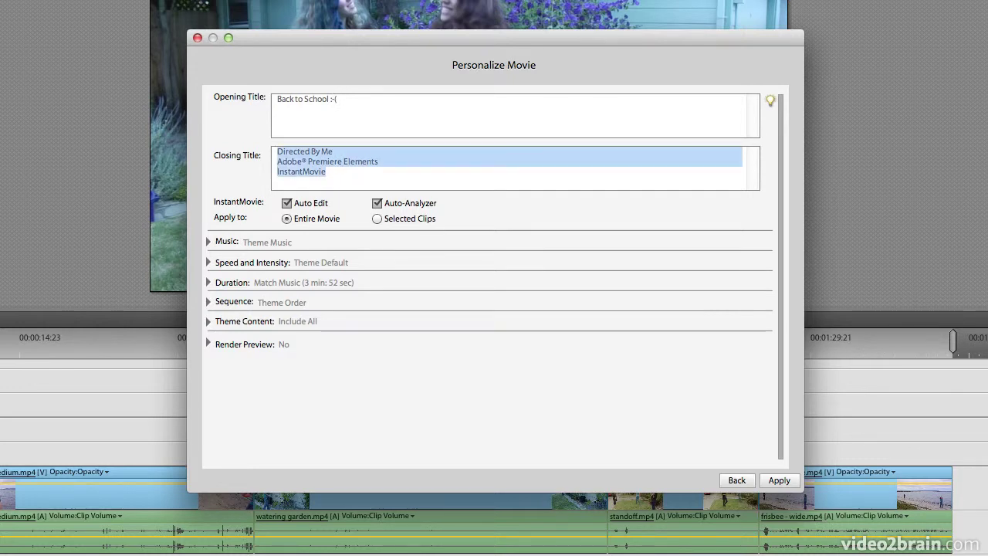
text(Thank you )
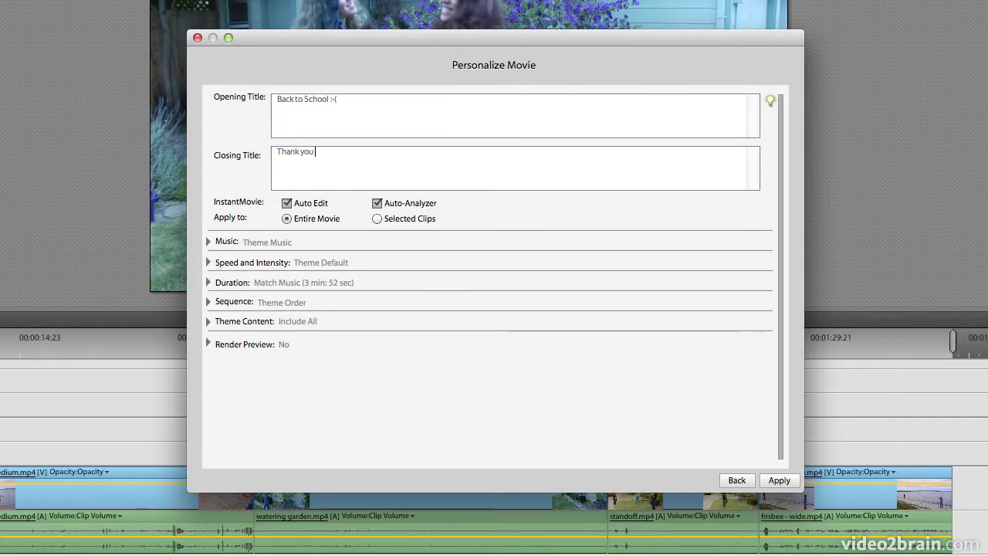
text(for everyone that participat)
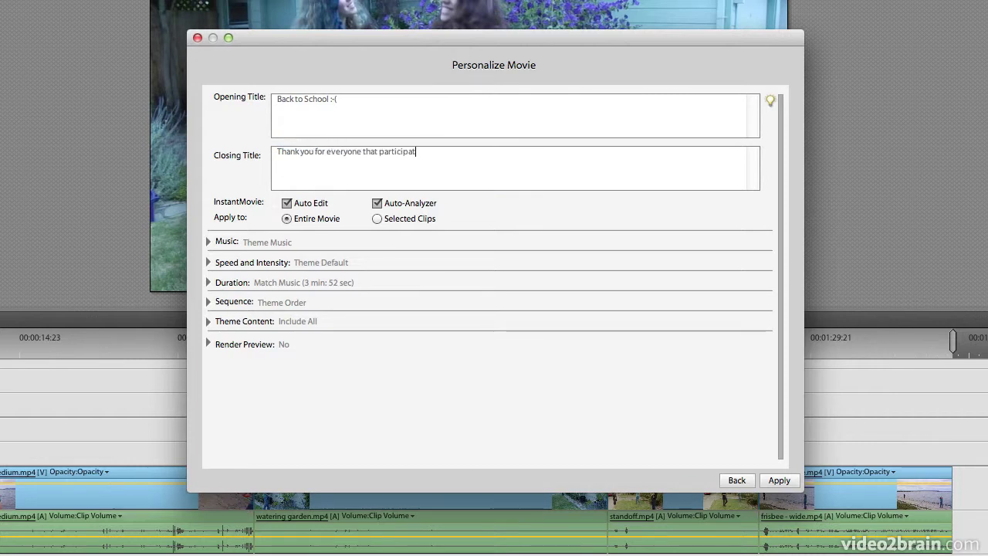
text(ed!)
key(Return)
text(Copyright)
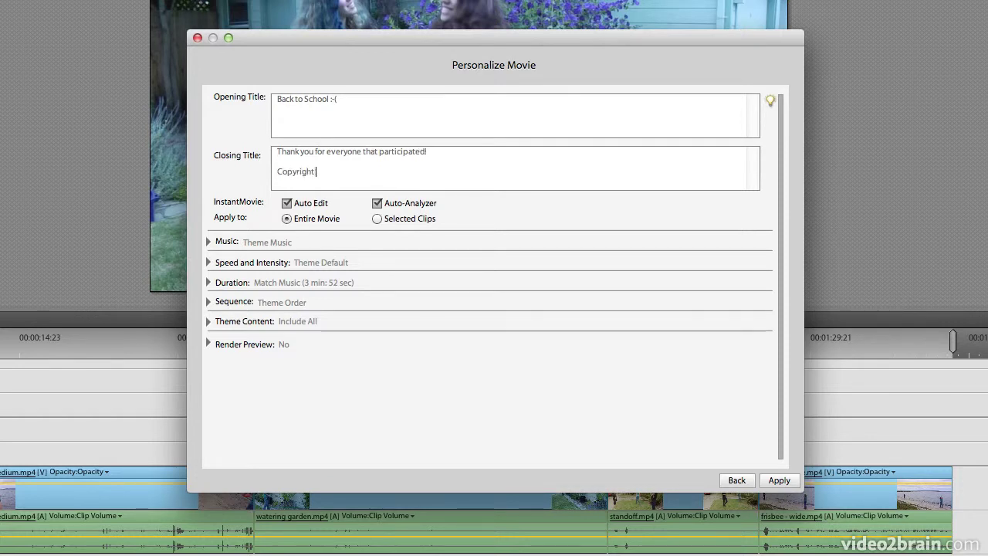
text( 2012 by Chad Perkins)
key(Return)
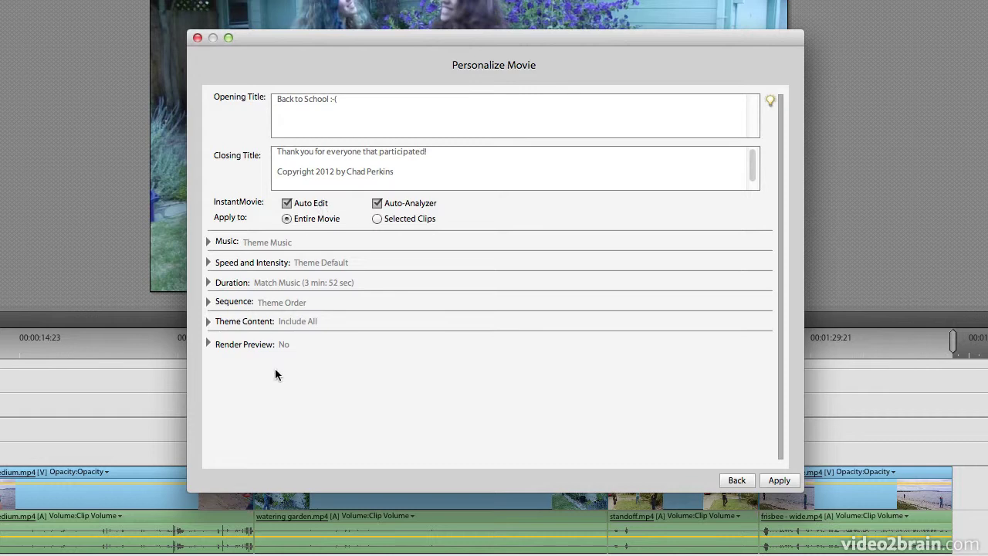
Turn Auto Edit off and back on for the instant movie.
click(287, 203)
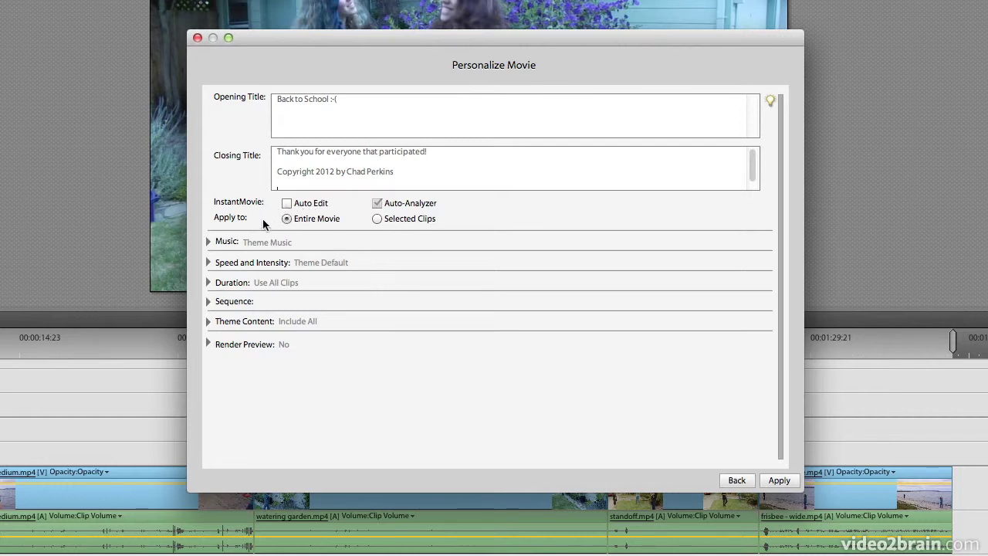
click(287, 204)
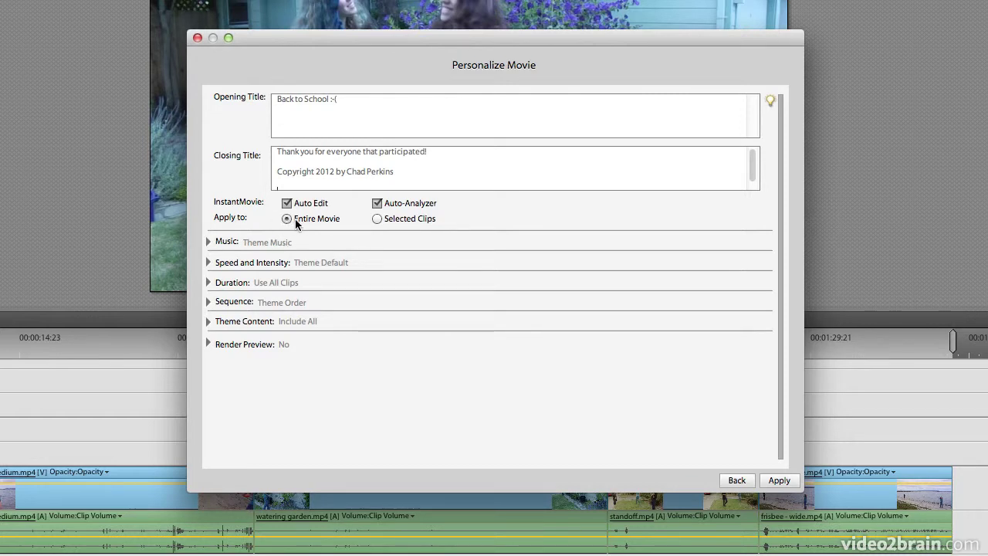
Shift the Music balance from the middle toward Music/Sound FX and try toggling the SmartMix option.
click(206, 241)
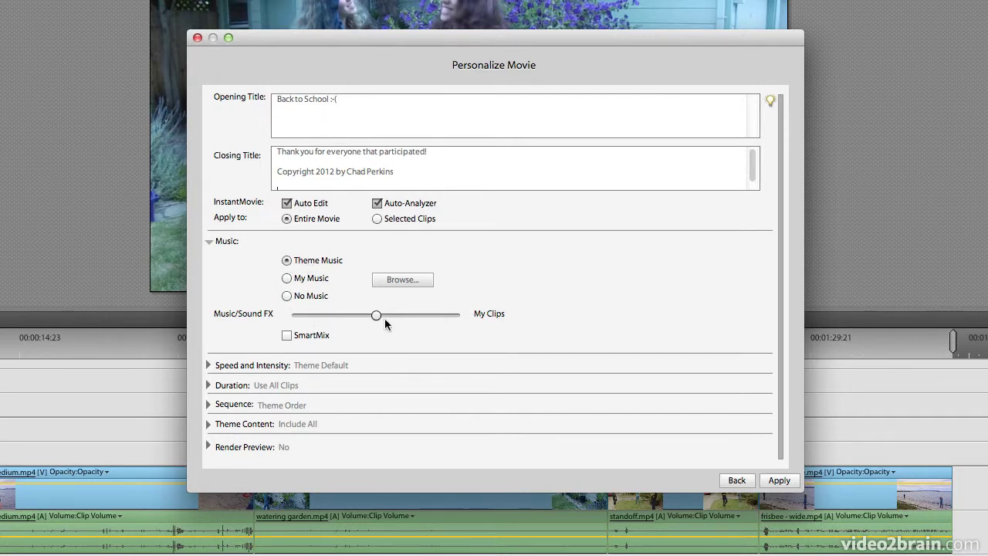
mouse_move(379, 316)
mouse_down()
mouse_move(411, 314)
mouse_move(365, 319)
mouse_up()
mouse_move(320, 315)
mouse_down()
mouse_move(284, 313)
mouse_move(337, 315)
mouse_up()
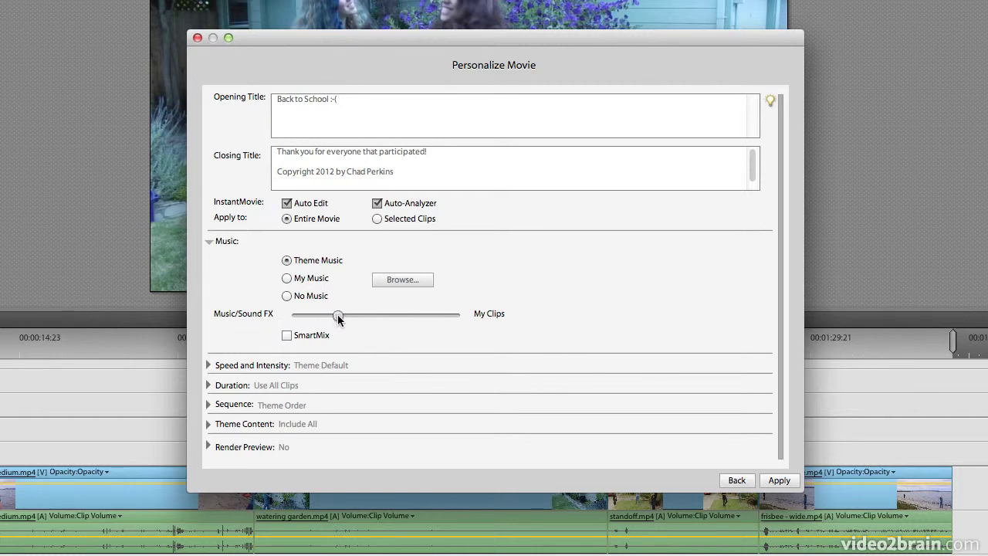
click(287, 337)
click(287, 337)
drag(337, 315, 343, 315)
click(209, 240)
Adjust Speed and Intensity, moving the effects amount toward More Effects but below the midpoint and the cut speed toward Slower Cuts.
click(207, 263)
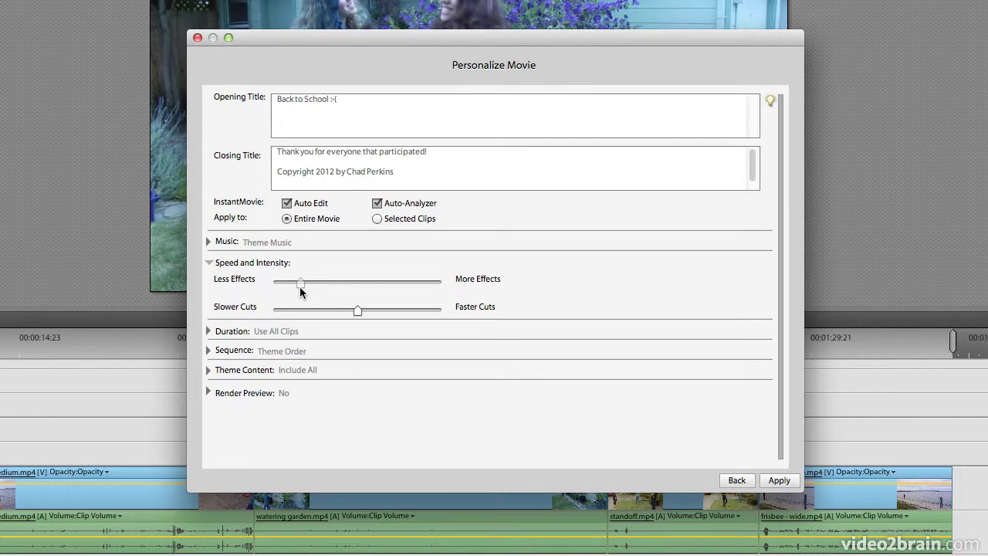
drag(300, 291, 331, 292)
drag(357, 313, 322, 313)
click(208, 262)
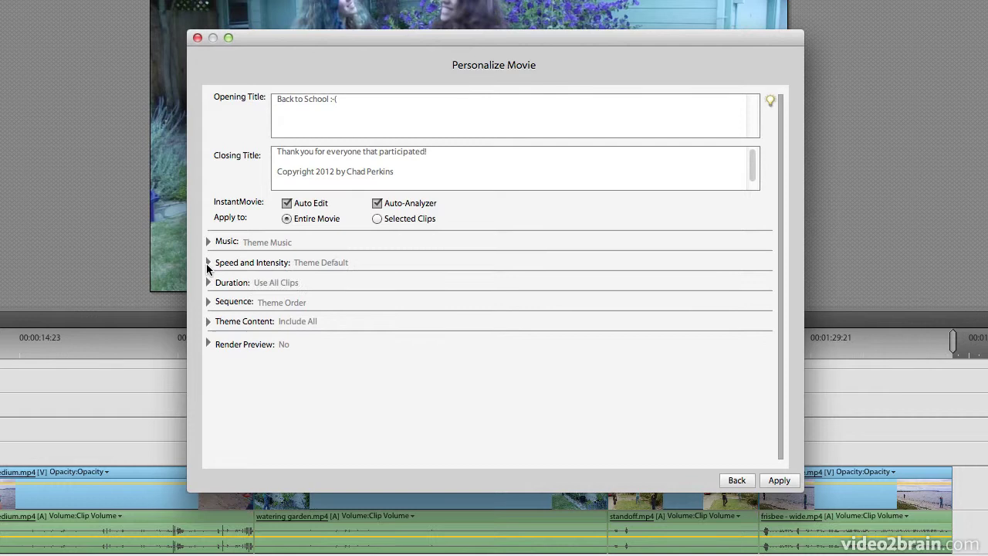
Set the movie's Duration to a specified length of 1 min 0 sec.
click(207, 283)
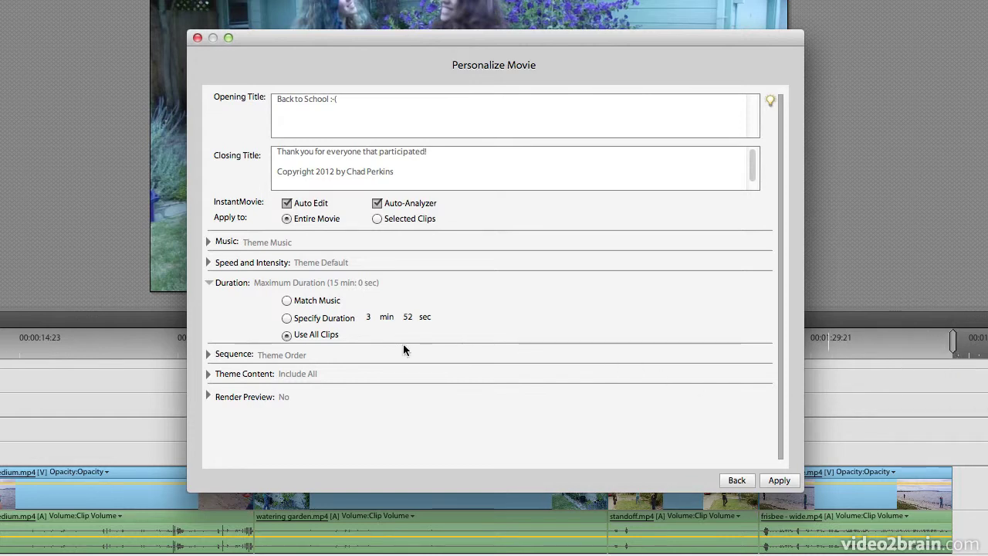
click(286, 301)
click(286, 319)
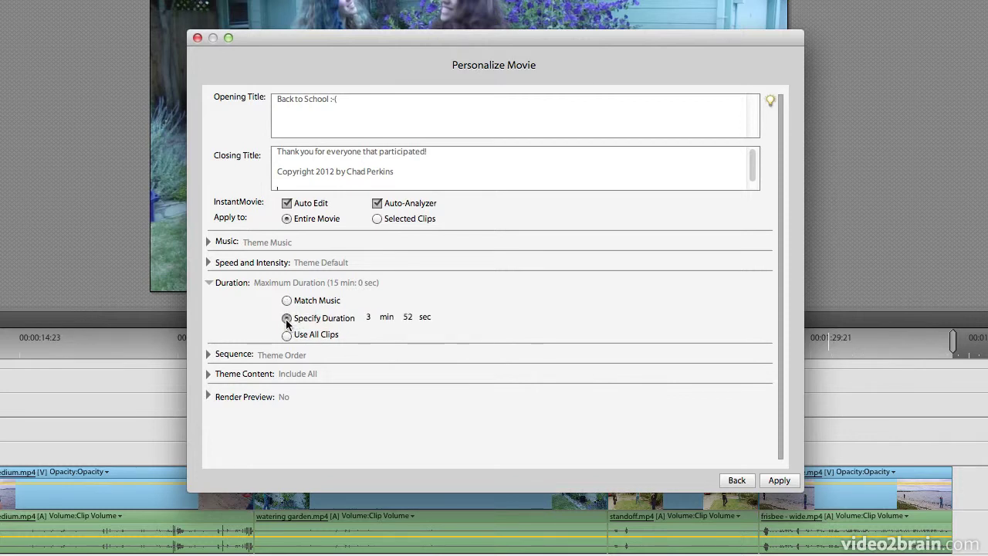
click(286, 337)
click(287, 318)
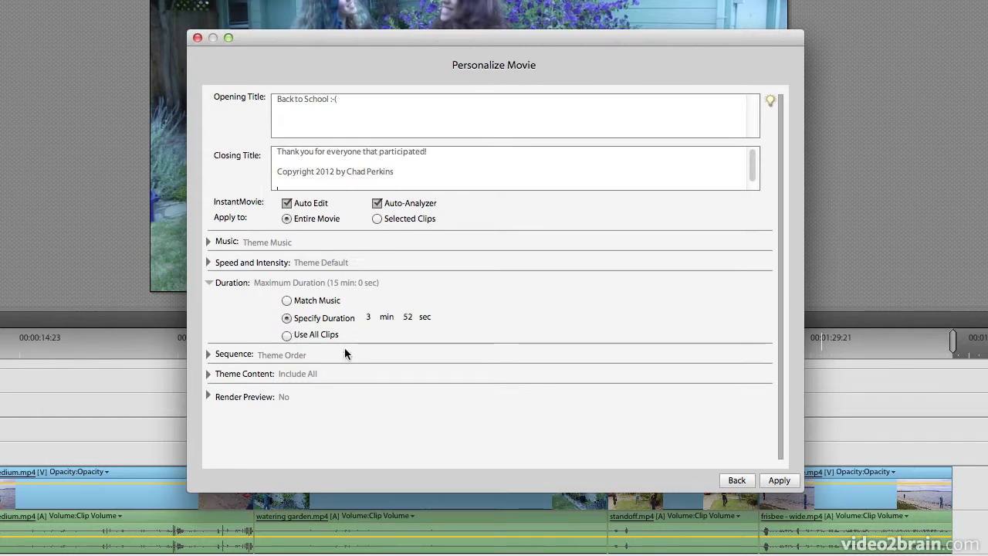
drag(377, 314, 415, 329)
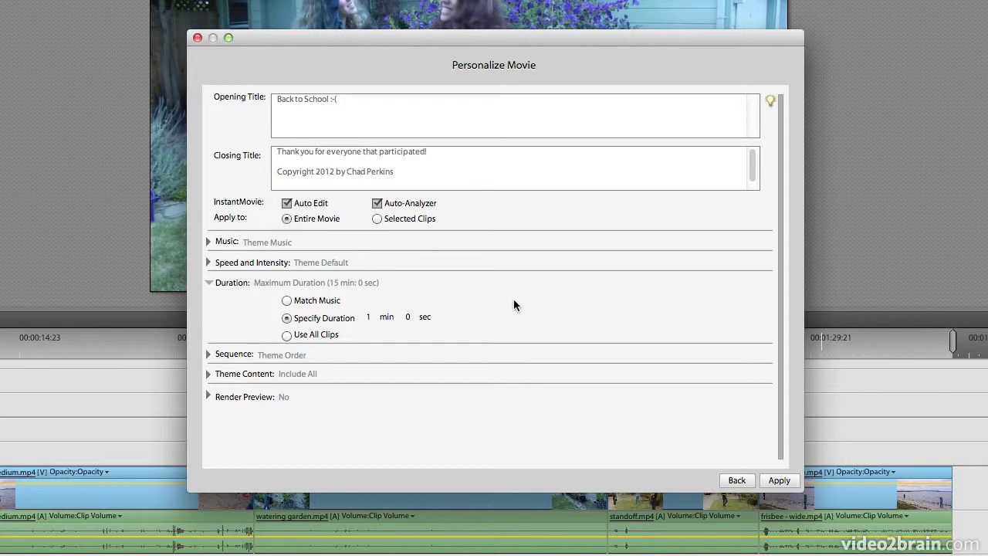
click(207, 282)
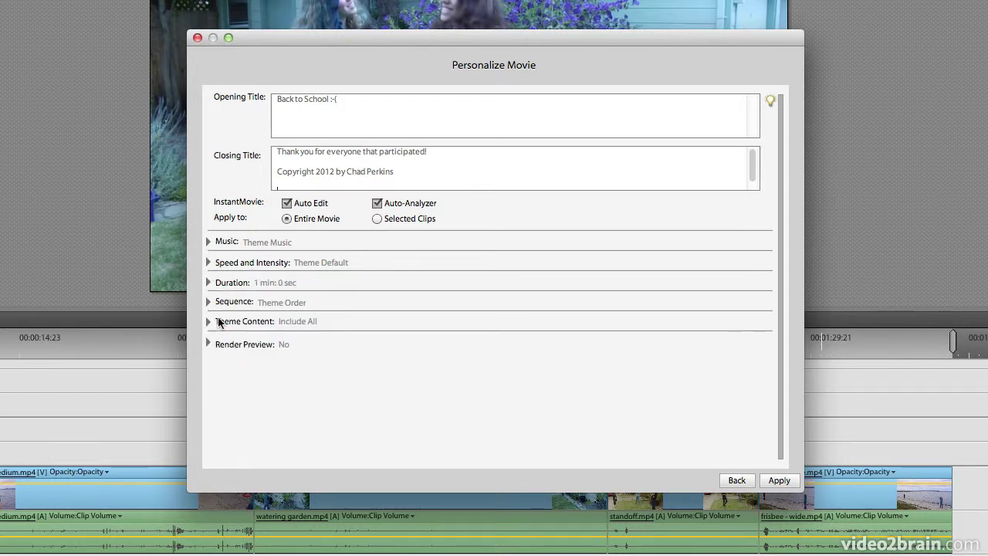
Review the Sequence and Theme Content options, temporarily moving the Personalize Movie dialog aside to see the project behind it.
click(207, 302)
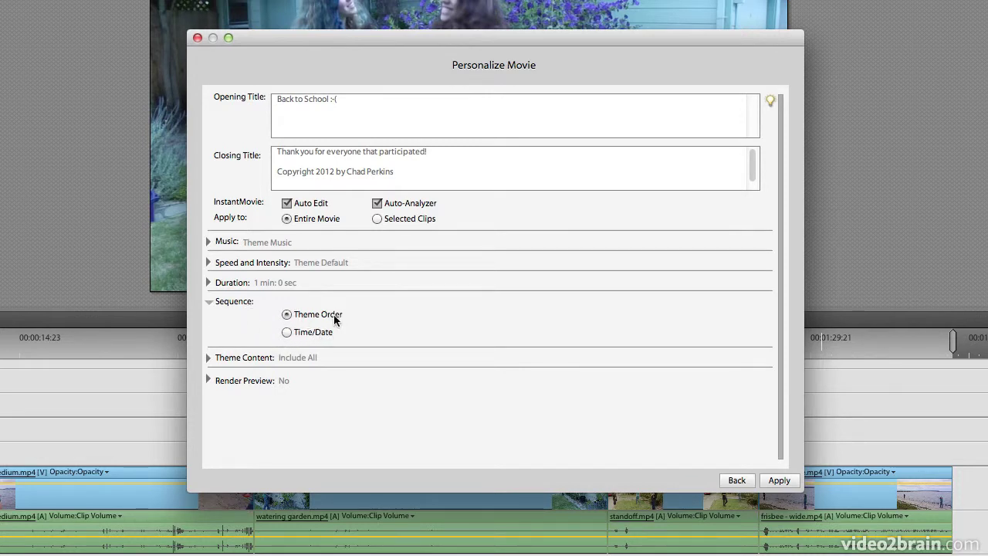
click(207, 301)
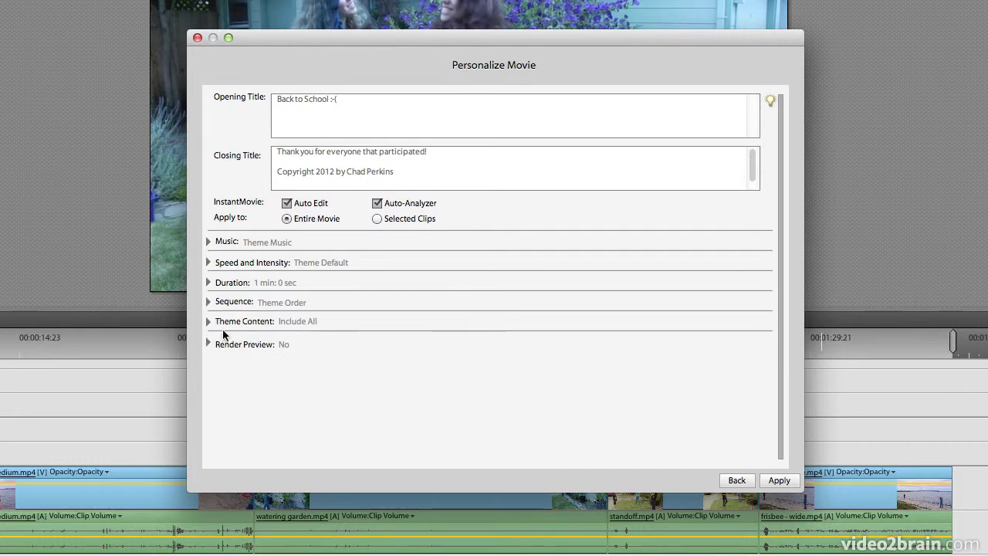
click(208, 321)
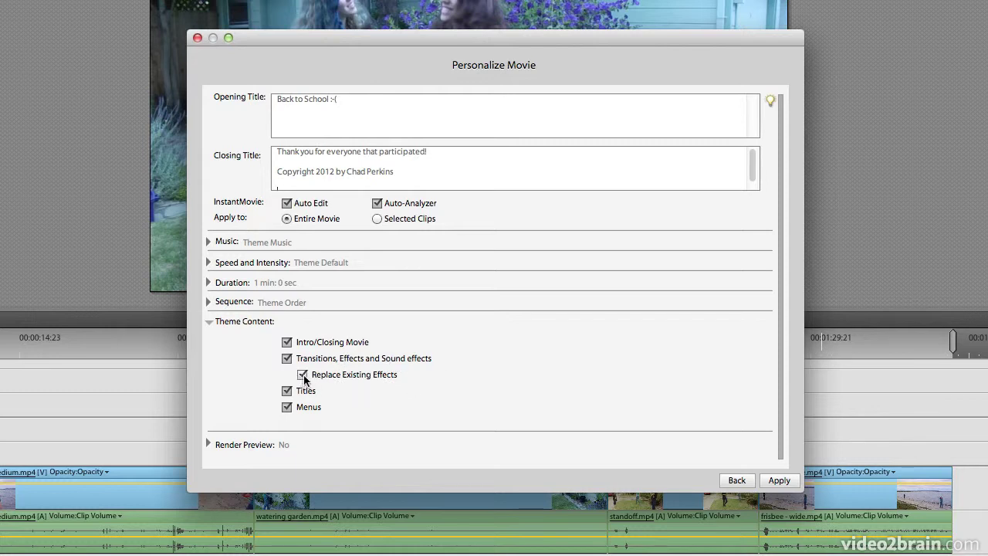
drag(446, 56, 756, 271)
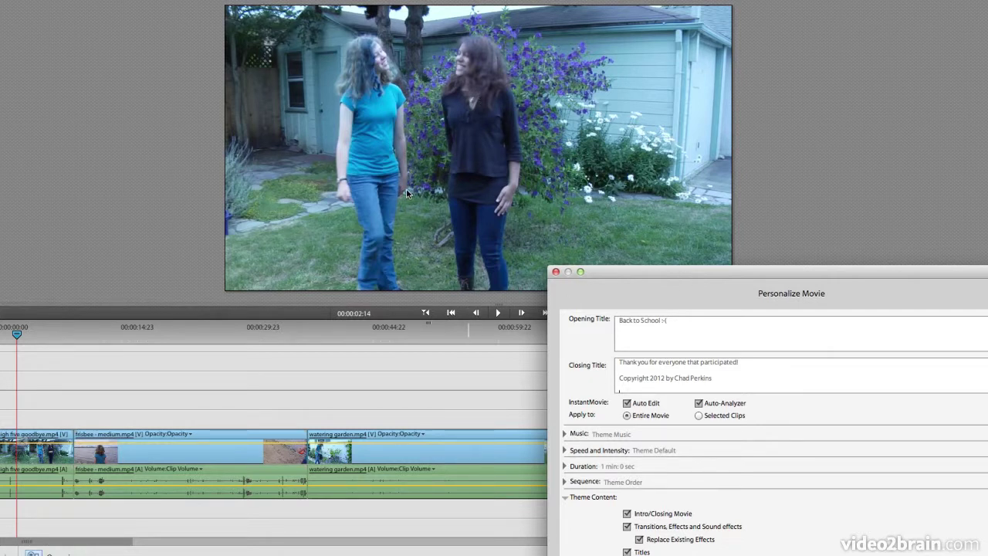
drag(627, 272, 510, 89)
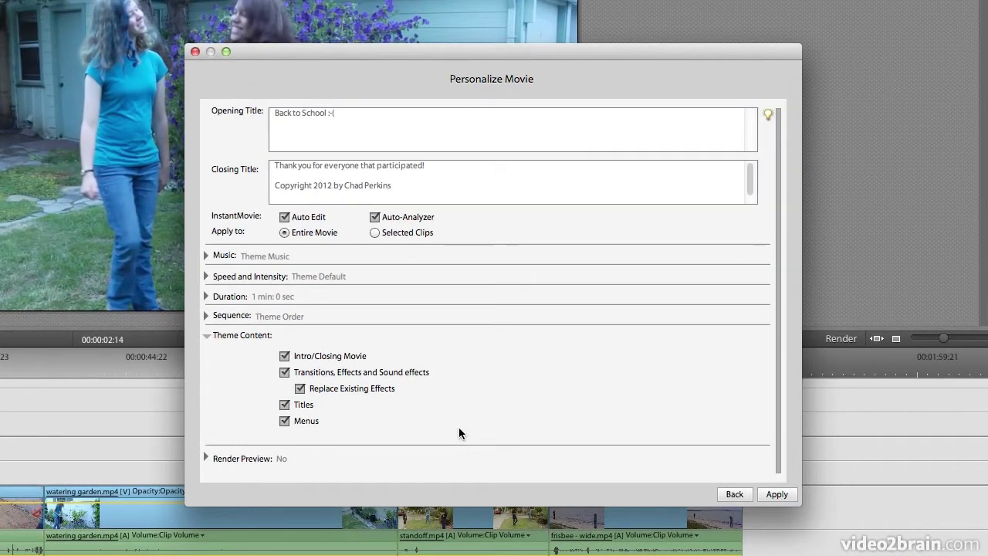
Check the Render Preview options, apply the Instant Movie with replacement of all user-applied effects, and render it for smoother playback.
click(206, 458)
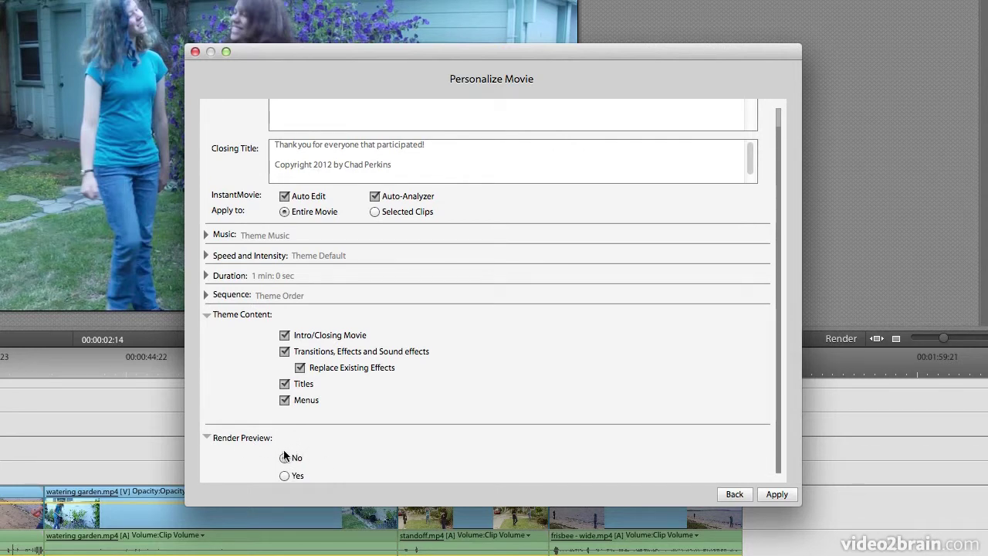
click(207, 437)
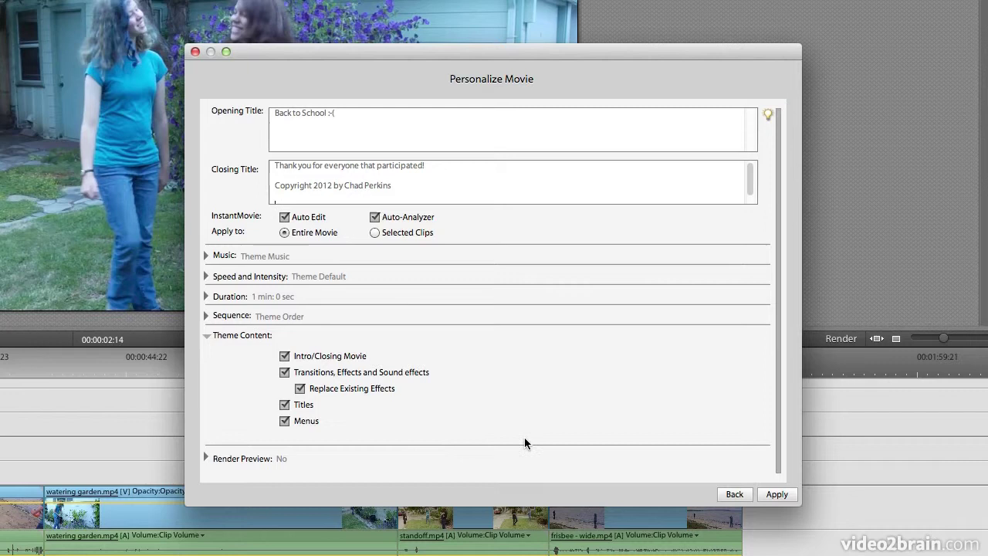
click(778, 495)
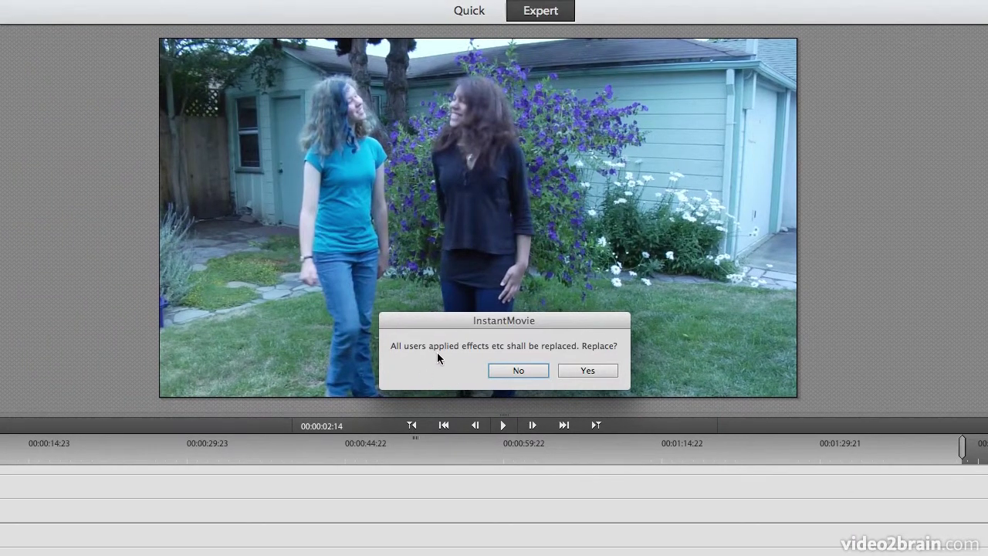
click(587, 370)
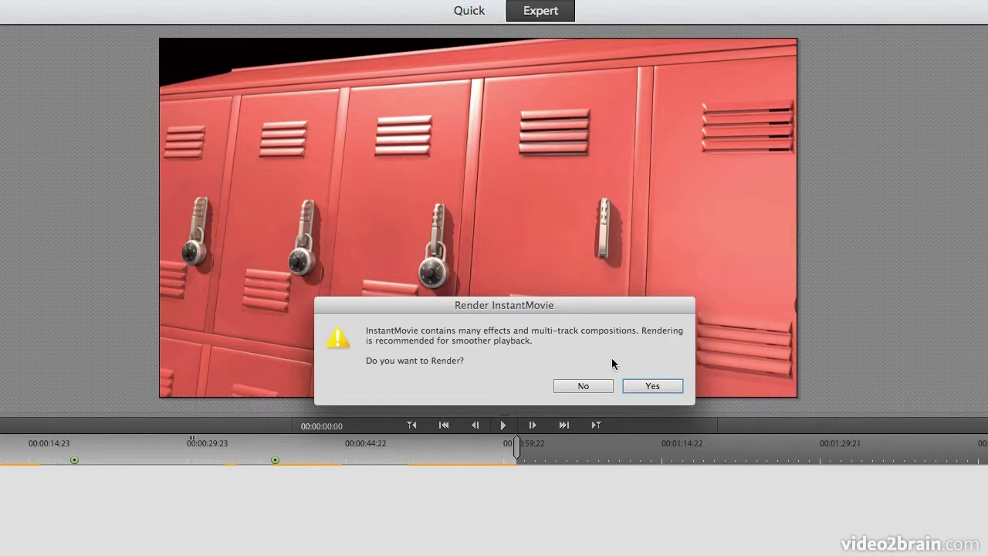
click(647, 387)
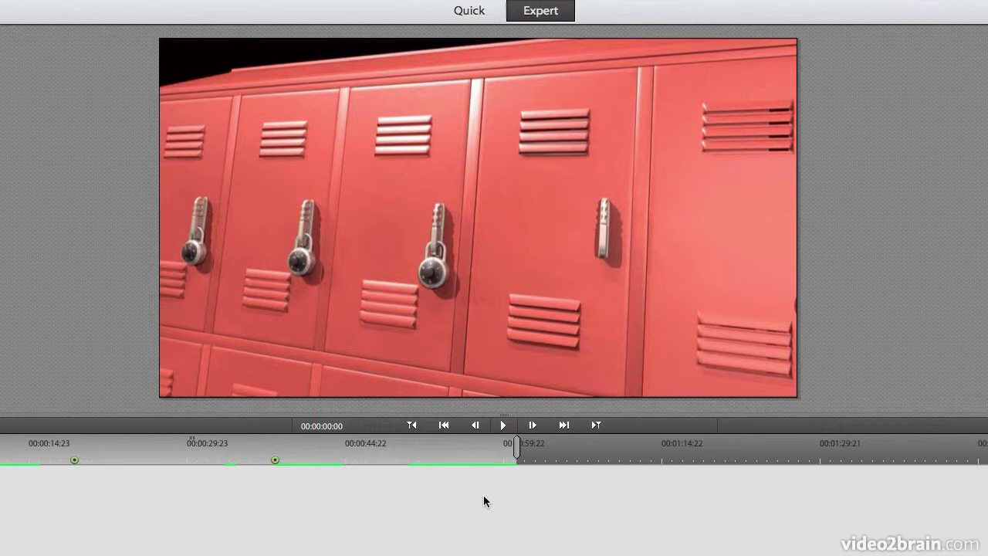
Play the rendered Instant Movie from the start, and scrub back through the opening title and the clips after it.
key(space)
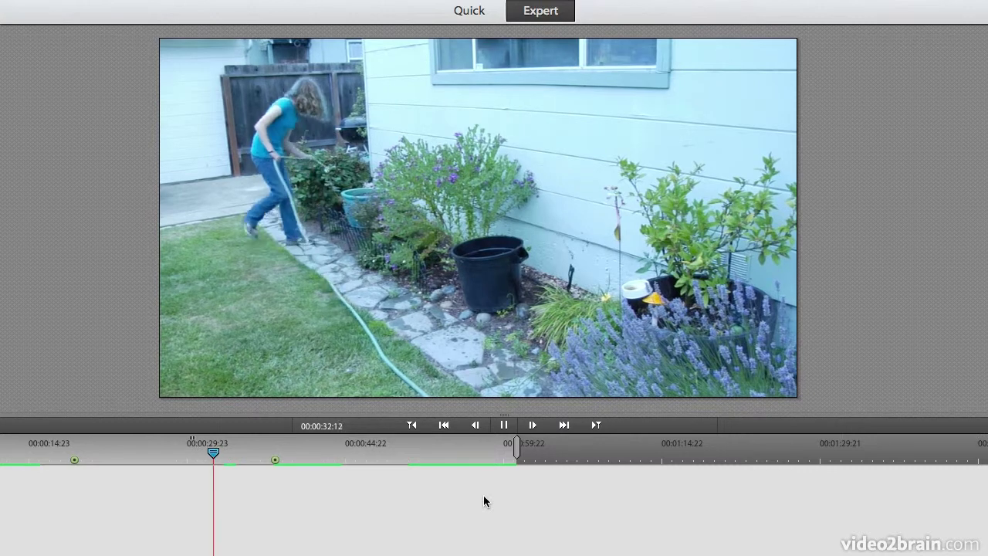
key(space)
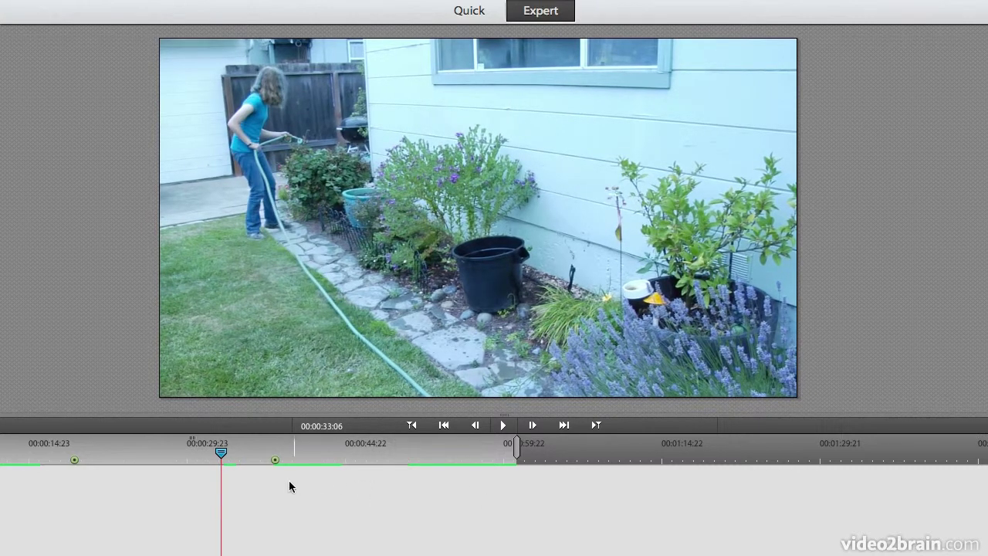
drag(221, 451, 5, 505)
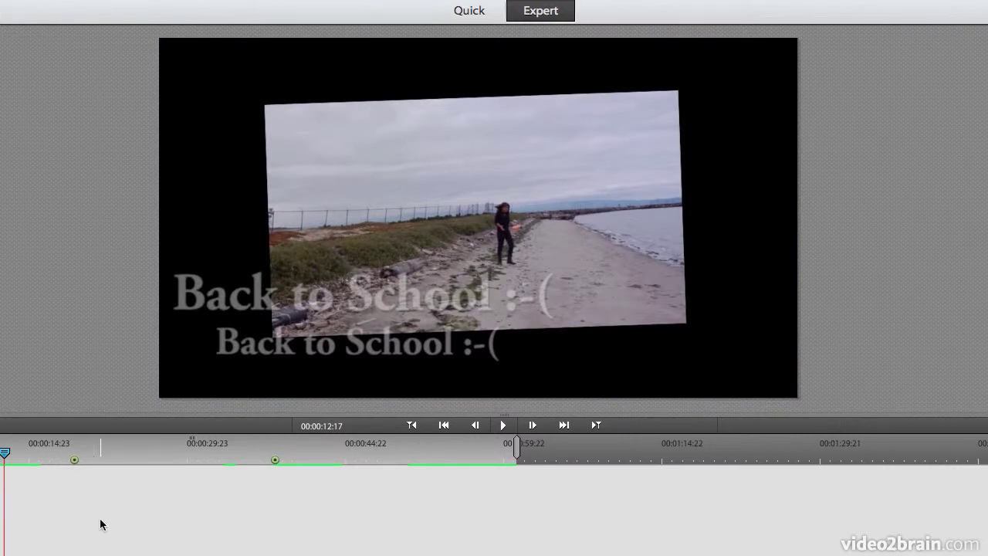
drag(7, 454, 47, 454)
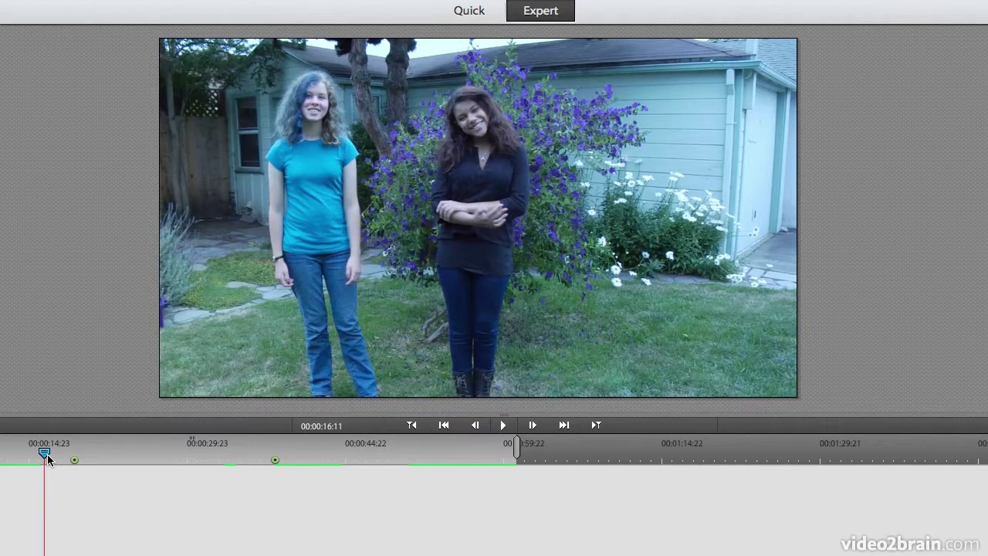
drag(43, 452, 247, 463)
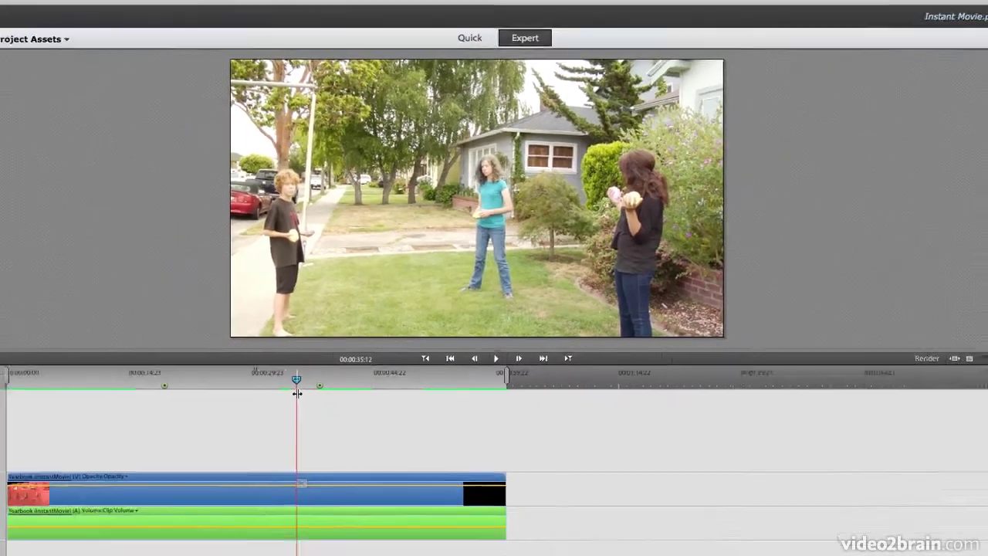
Break apart the Yearbook Instant Movie clip on Video 1 into its individual clips and scrub back to the watering garden clip.
right_click(348, 494)
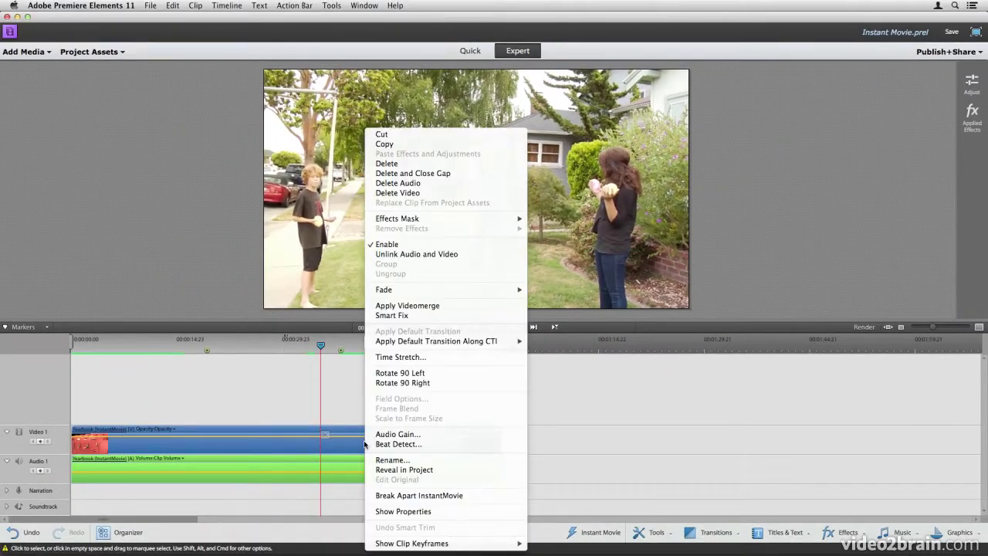
click(421, 495)
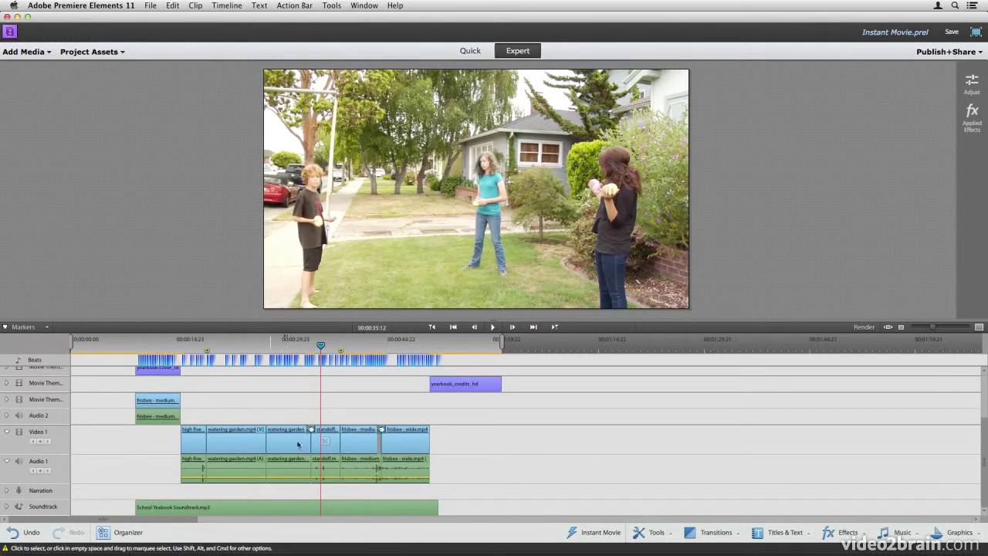
drag(184, 343, 223, 345)
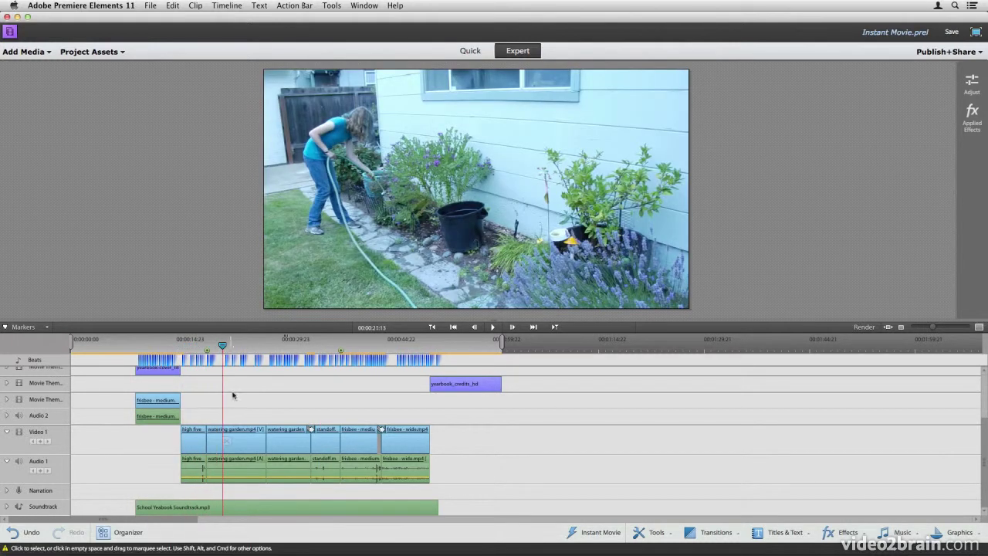